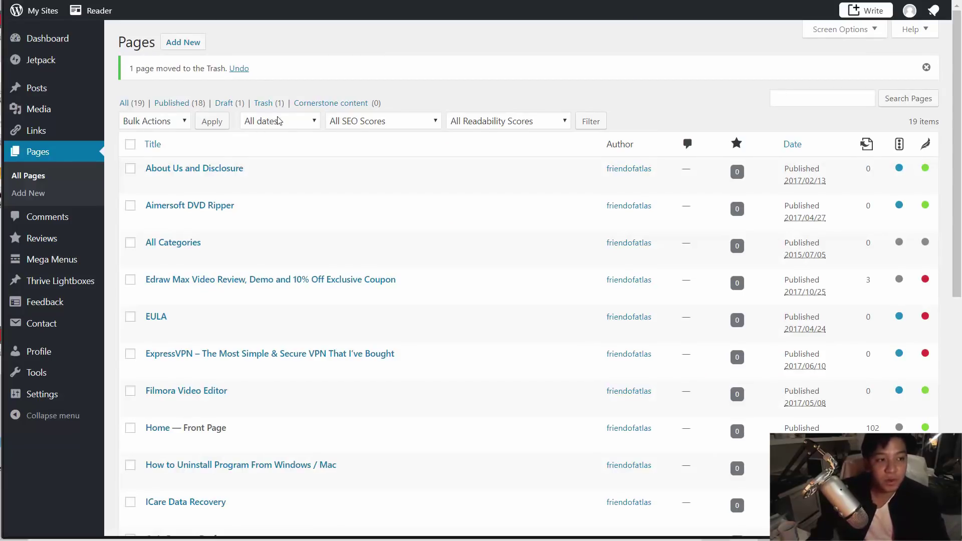
{"action": "scroll", "coordinate": [278, 120], "scroll_direction": "down", "scroll_amount": 1}
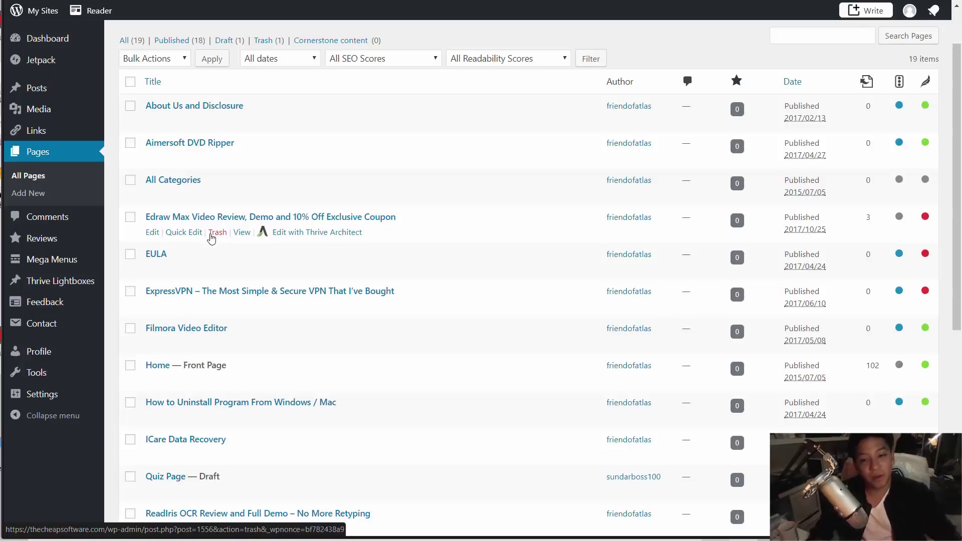
{"action": "scroll", "coordinate": [211, 238], "scroll_direction": "down", "scroll_amount": 3}
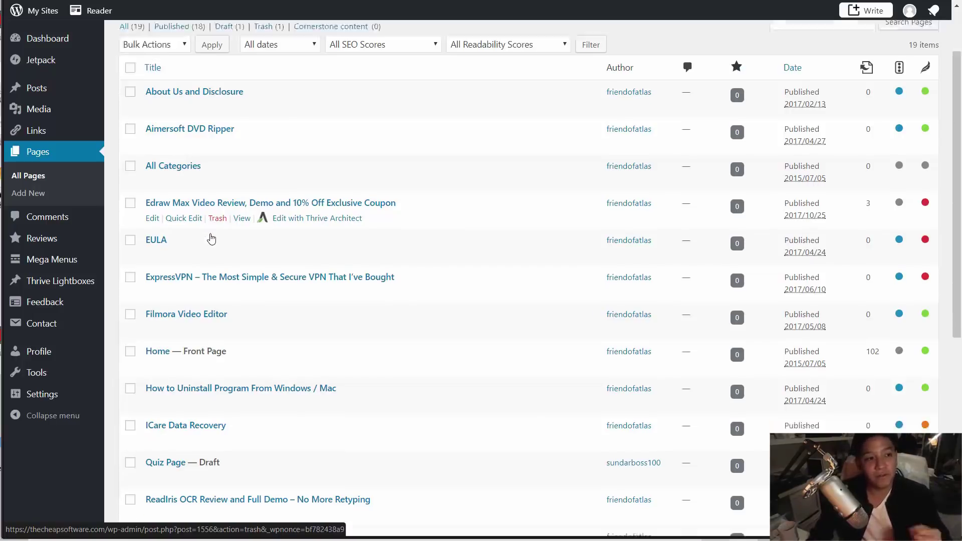
{"action": "scroll", "coordinate": [241, 210], "scroll_direction": "up", "scroll_amount": 5}
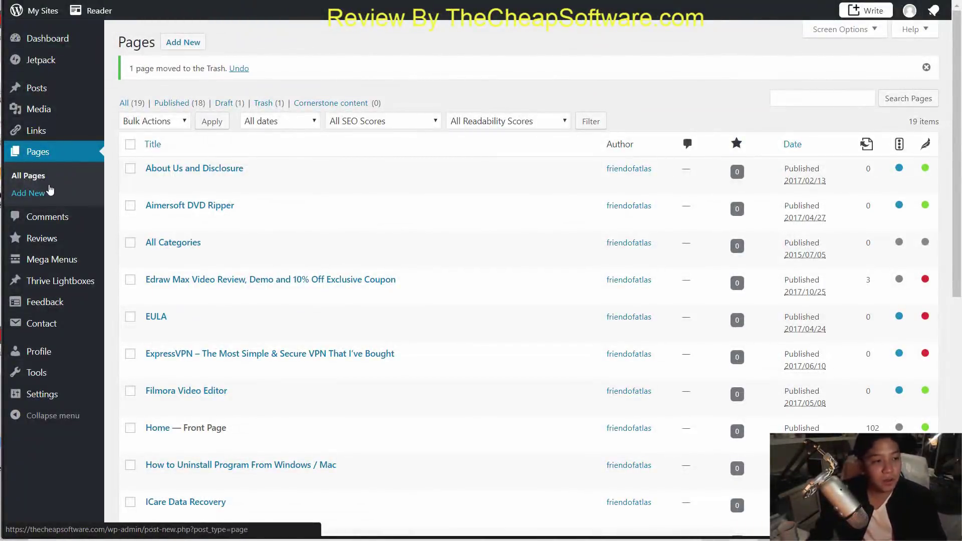
Add a privately published page titled 'Test' and launch it in Thrive Architect.
{"action": "left_click", "coordinate": [39, 193]}
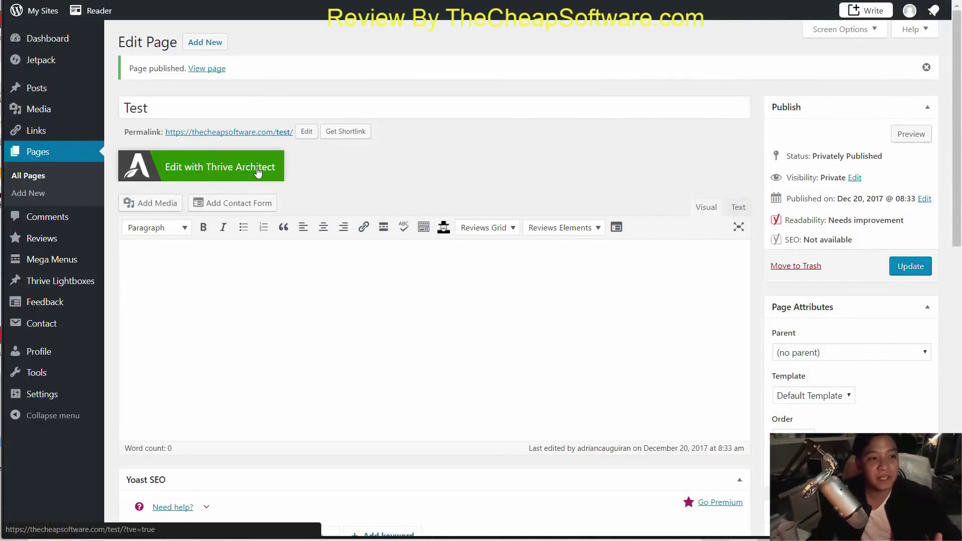
{"action": "scroll", "coordinate": [401, 226], "scroll_direction": "down", "scroll_amount": 3}
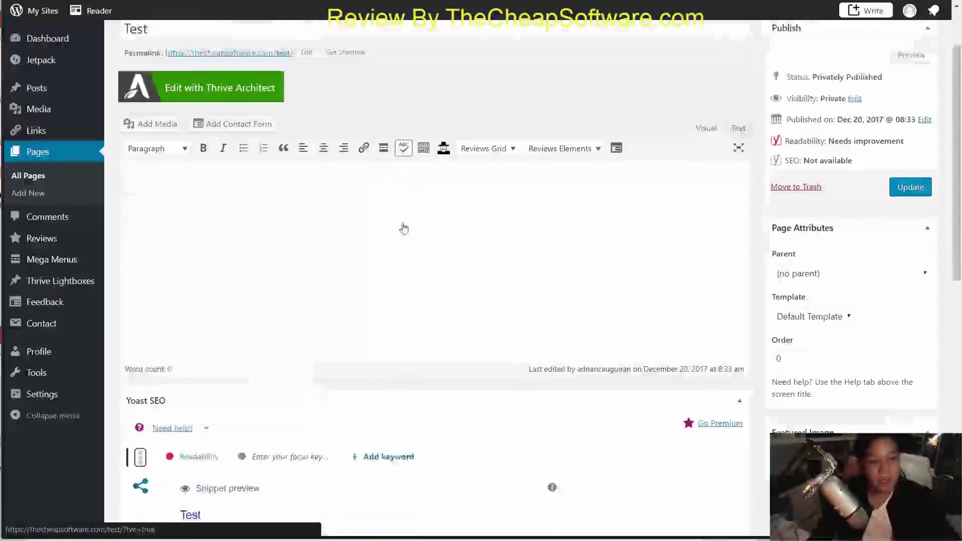
{"action": "scroll", "coordinate": [404, 229], "scroll_direction": "up", "scroll_amount": 3}
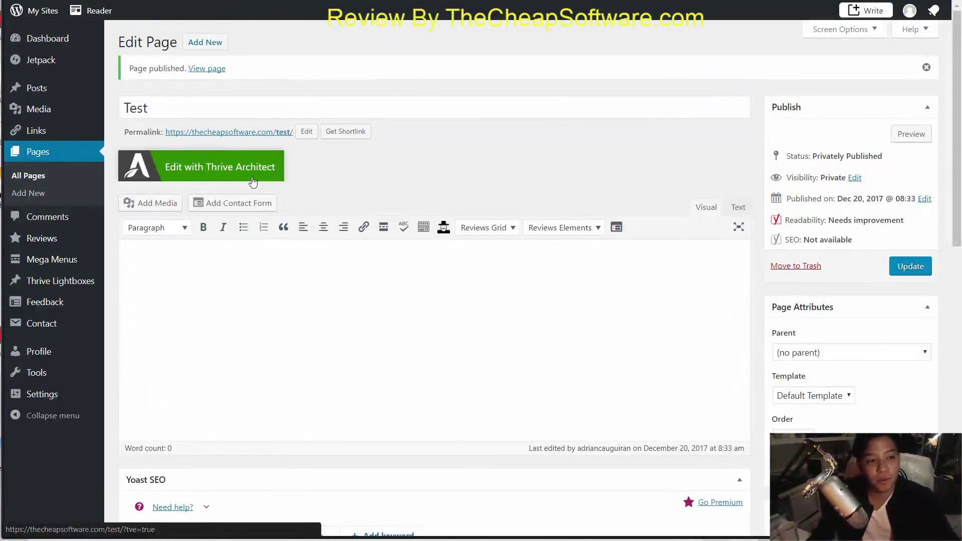
{"action": "left_click", "coordinate": [253, 182]}
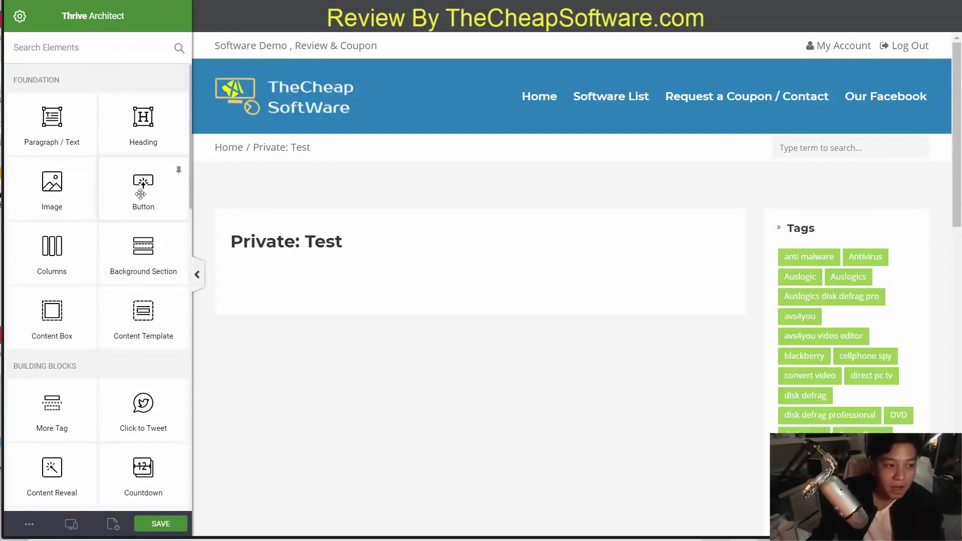
Browse the elements panel, then show the Template Setup options for the Test page.
{"action": "scroll", "coordinate": [118, 151], "scroll_direction": "down", "scroll_amount": 10}
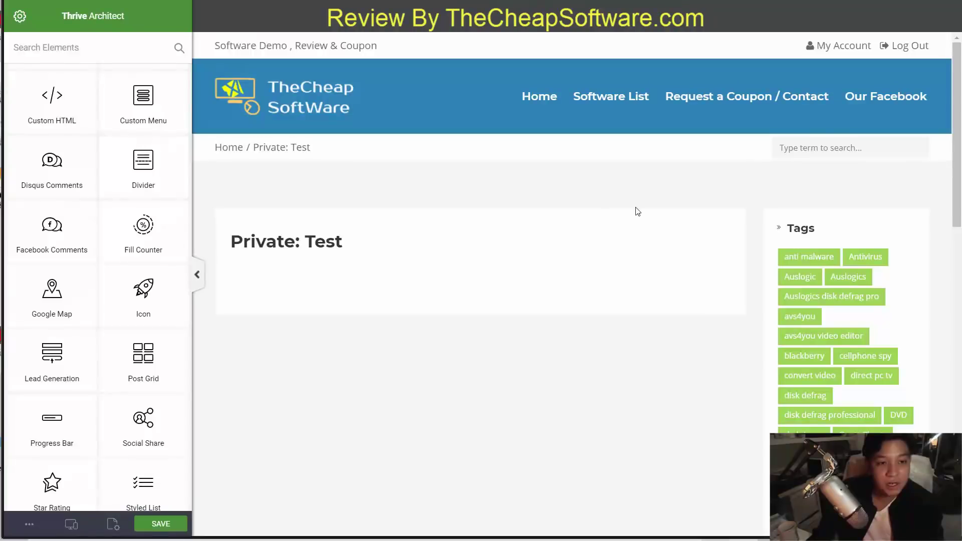
{"action": "scroll", "coordinate": [131, 232], "scroll_direction": "up", "scroll_amount": 10}
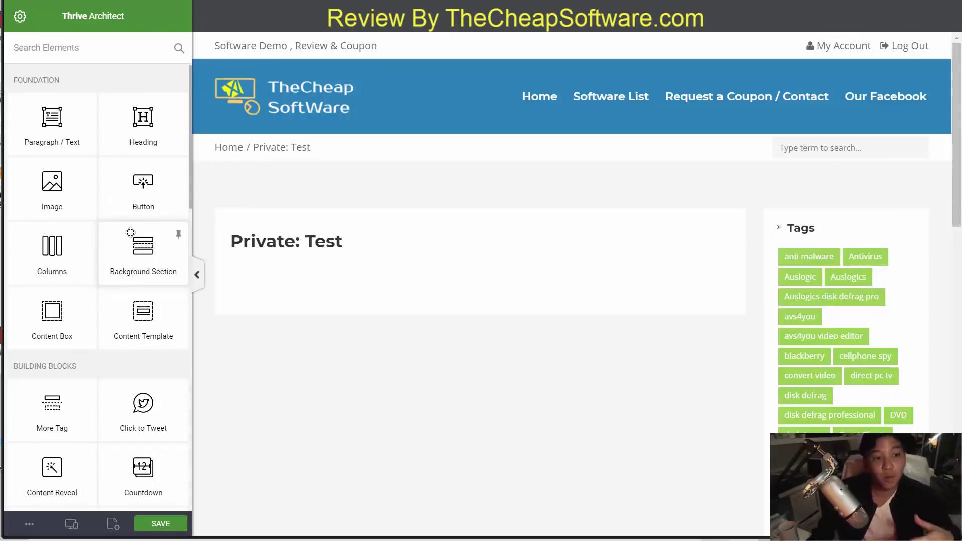
{"action": "scroll", "coordinate": [130, 233], "scroll_direction": "down", "scroll_amount": 4}
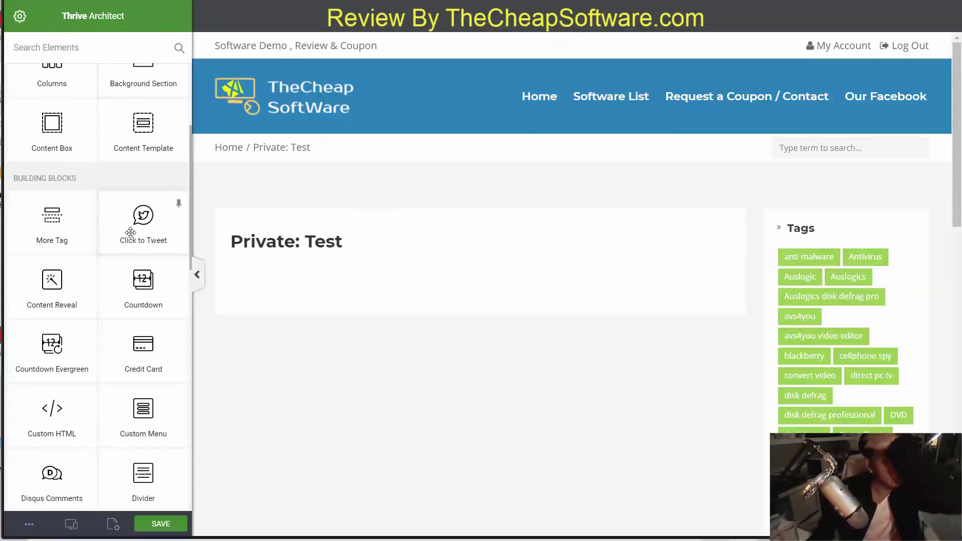
{"action": "scroll", "coordinate": [130, 232], "scroll_direction": "down", "scroll_amount": 4}
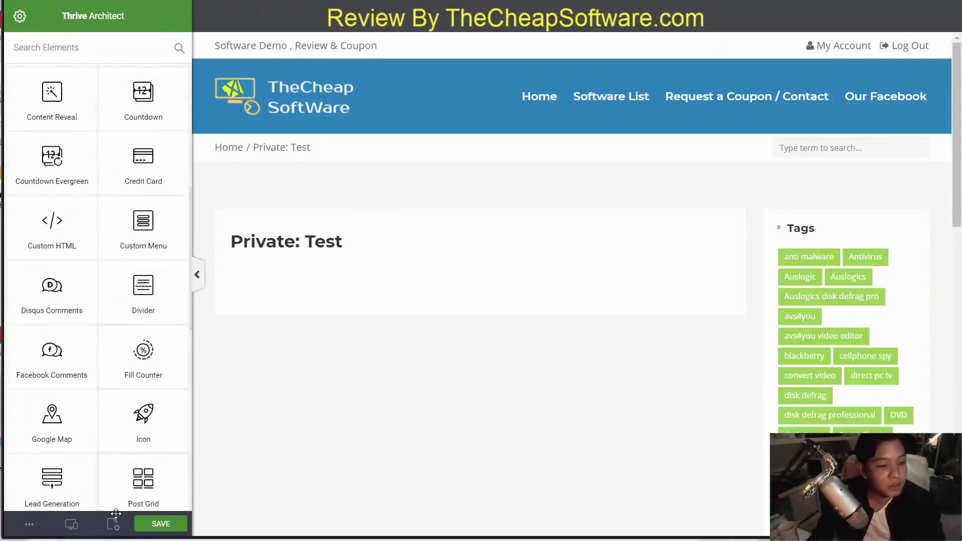
{"action": "left_click", "coordinate": [111, 526]}
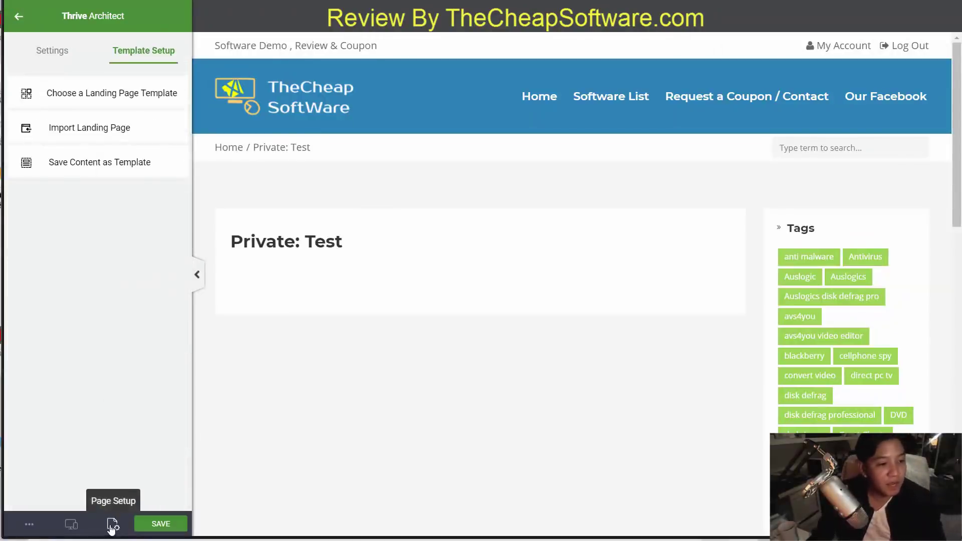
Filter landing page templates by the sales page tag and apply KnowHow Long Image Sales Page.
{"action": "left_click", "coordinate": [90, 98]}
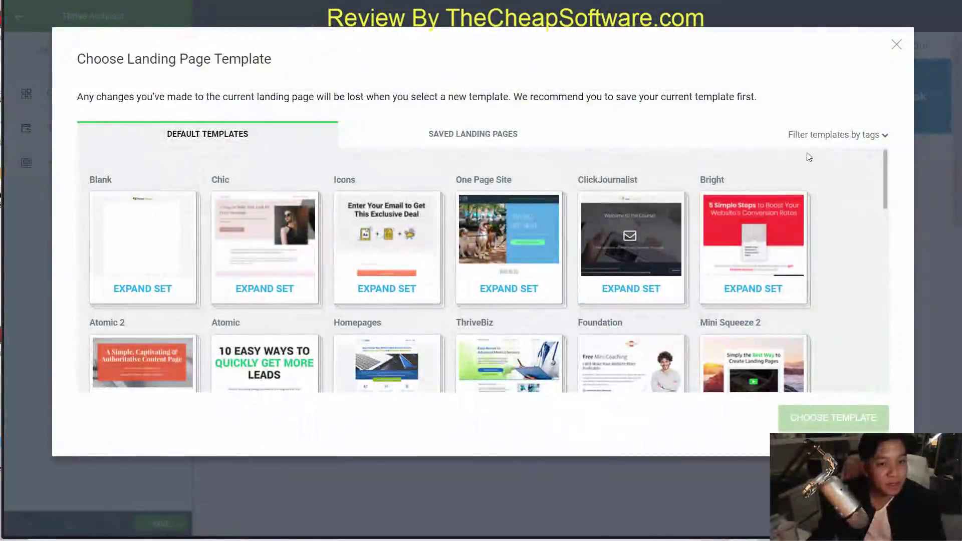
{"action": "scroll", "coordinate": [758, 240], "scroll_direction": "down", "scroll_amount": 12}
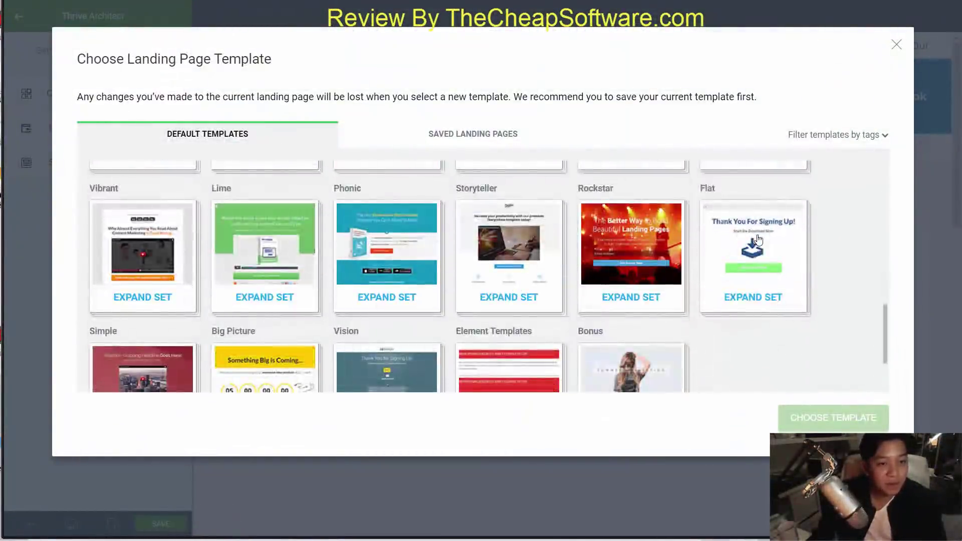
{"action": "left_click", "coordinate": [869, 136]}
{"action": "scroll", "coordinate": [781, 256], "scroll_direction": "down", "scroll_amount": 5}
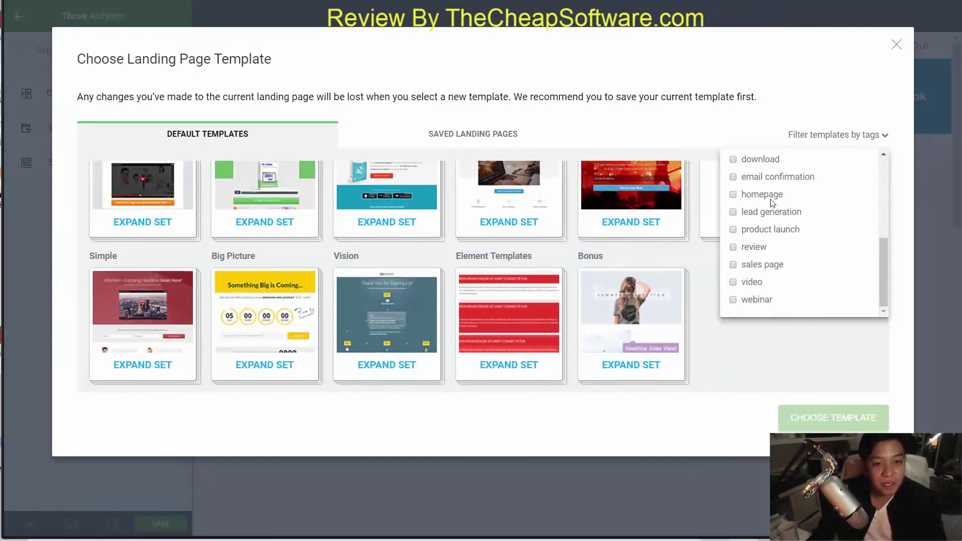
{"action": "left_click", "coordinate": [762, 266]}
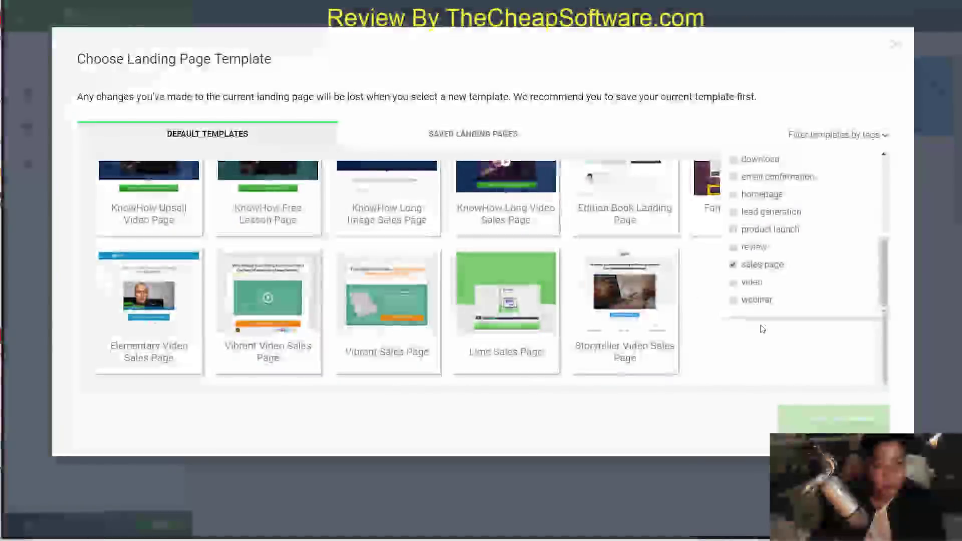
{"action": "scroll", "coordinate": [760, 358], "scroll_direction": "up", "scroll_amount": 2}
{"action": "left_click", "coordinate": [762, 369]}
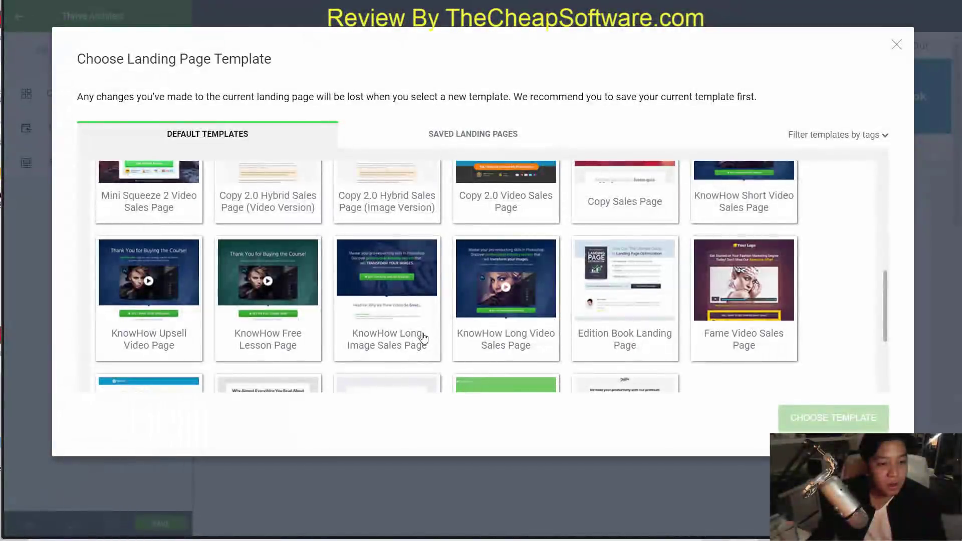
{"action": "left_click", "coordinate": [422, 337]}
{"action": "left_click", "coordinate": [790, 415]}
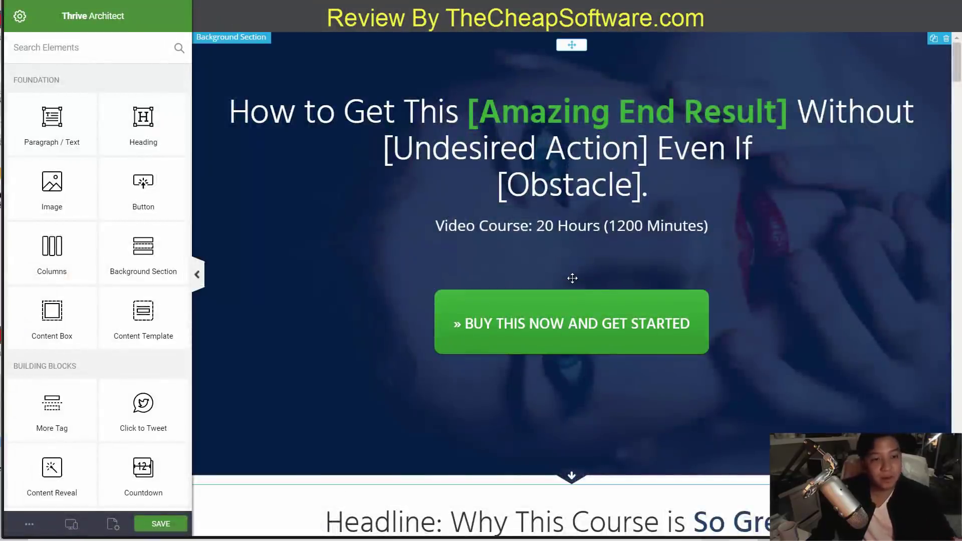
{"action": "scroll", "coordinate": [629, 240], "scroll_direction": "down", "scroll_amount": 6}
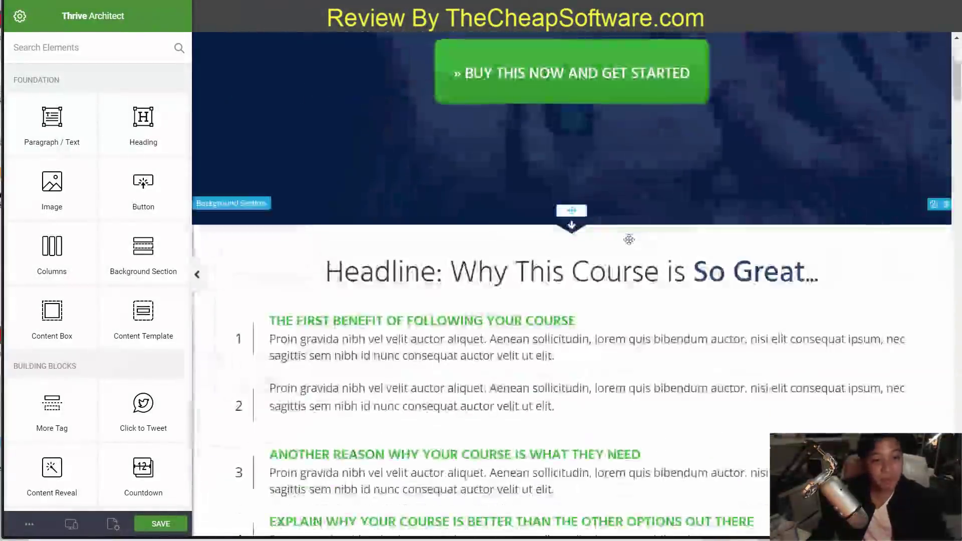
{"action": "scroll", "coordinate": [628, 240], "scroll_direction": "down", "scroll_amount": 3}
{"action": "scroll", "coordinate": [630, 240], "scroll_direction": "down", "scroll_amount": 5}
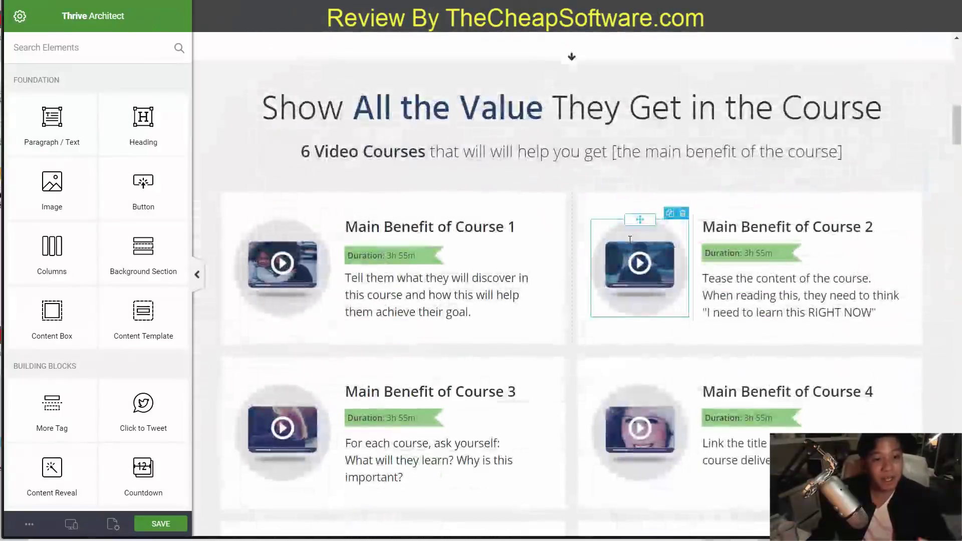
{"action": "scroll", "coordinate": [630, 239], "scroll_direction": "down", "scroll_amount": 5}
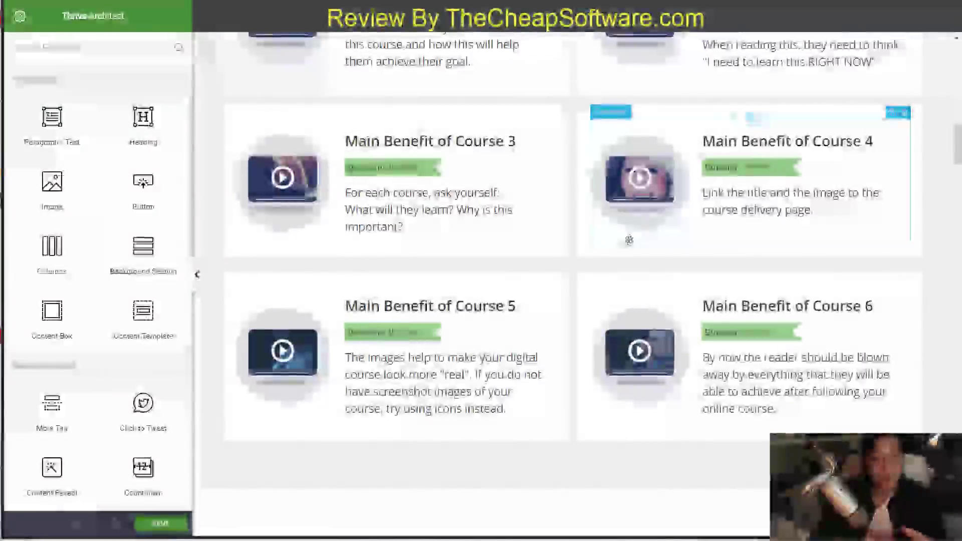
{"action": "scroll", "coordinate": [628, 240], "scroll_direction": "down", "scroll_amount": 2}
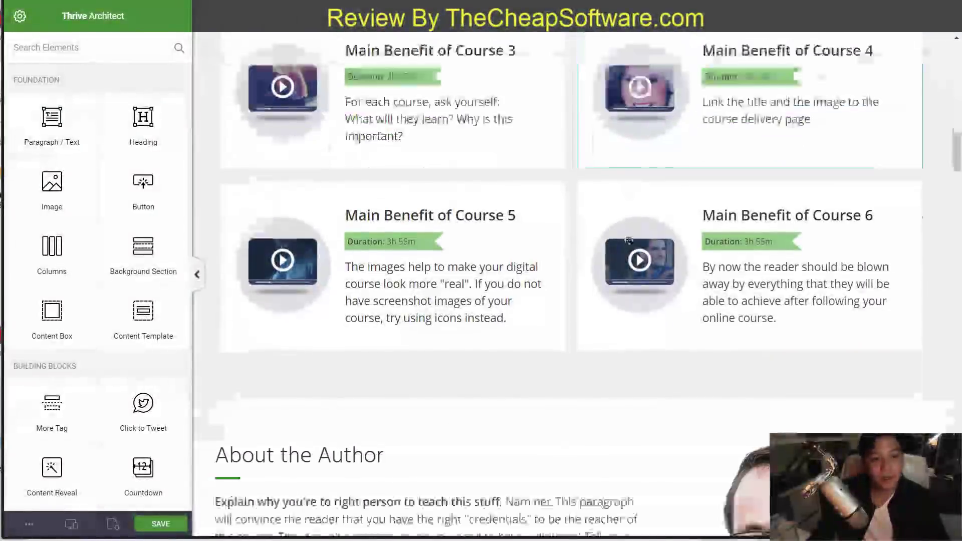
{"action": "scroll", "coordinate": [629, 240], "scroll_direction": "down", "scroll_amount": 12}
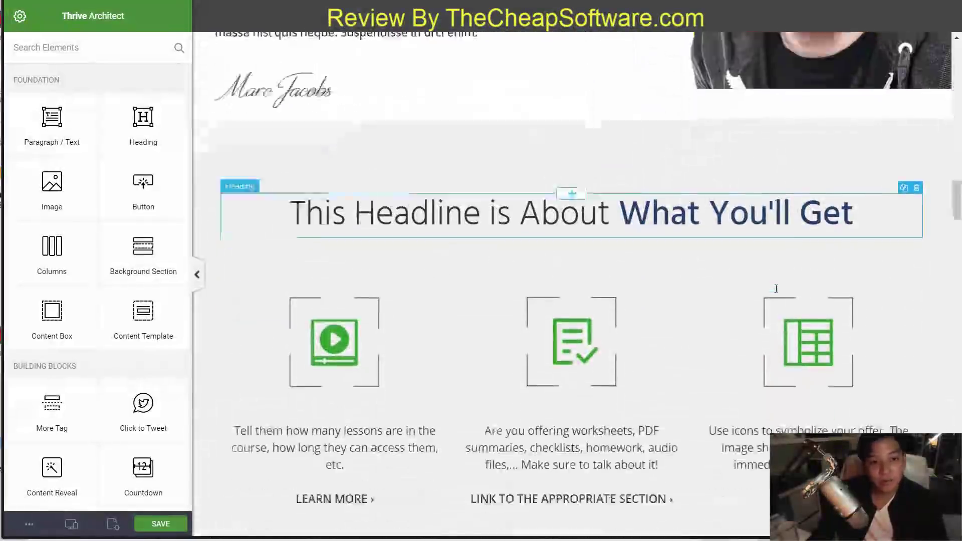
{"action": "scroll", "coordinate": [374, 261], "scroll_direction": "down", "scroll_amount": 6}
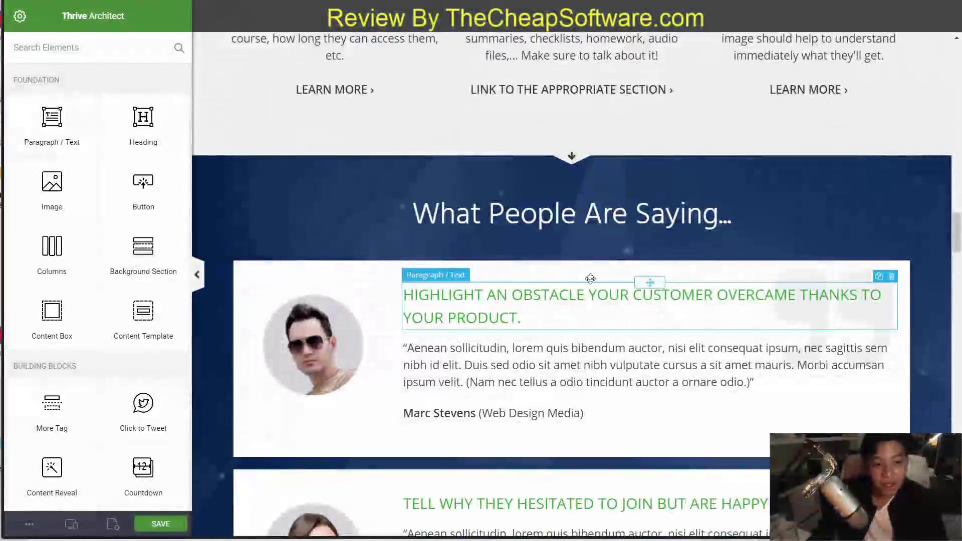
{"action": "scroll", "coordinate": [757, 248], "scroll_direction": "up", "scroll_amount": 9}
{"action": "scroll", "coordinate": [758, 253], "scroll_direction": "up", "scroll_amount": 15}
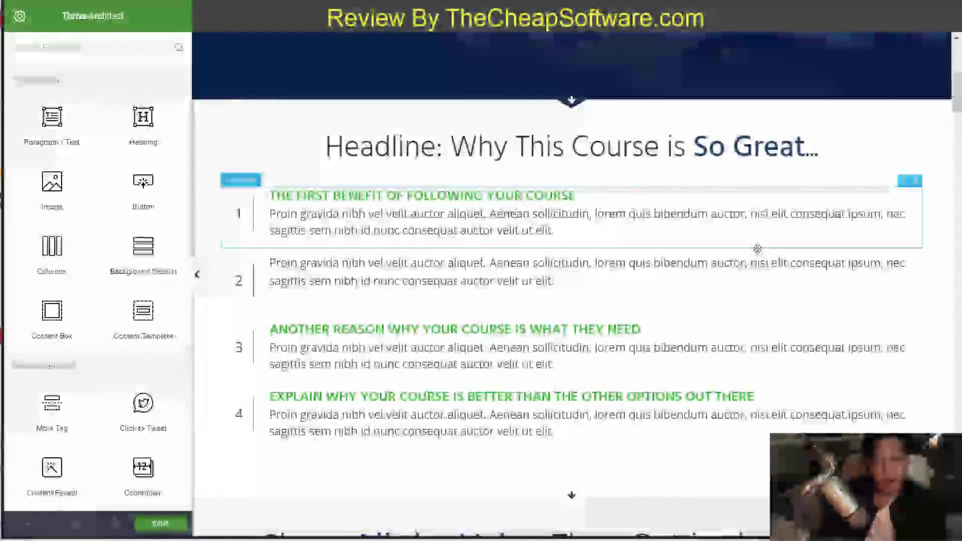
{"action": "scroll", "coordinate": [757, 250], "scroll_direction": "up", "scroll_amount": 5}
{"action": "scroll", "coordinate": [759, 254], "scroll_direction": "up", "scroll_amount": 3}
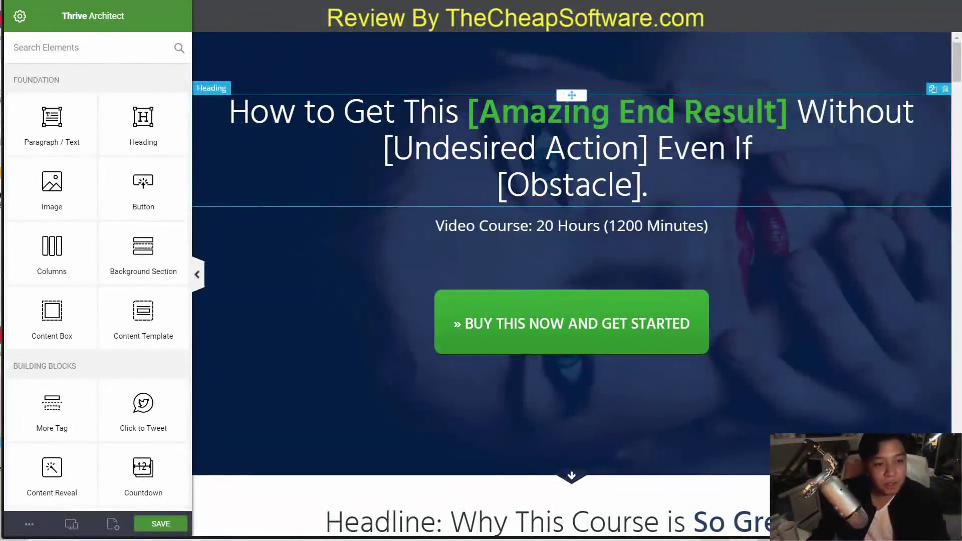
Replace the hero heading placeholder with 'Sales Page!', leaving its alignment unchanged.
{"action": "left_click", "coordinate": [544, 150]}
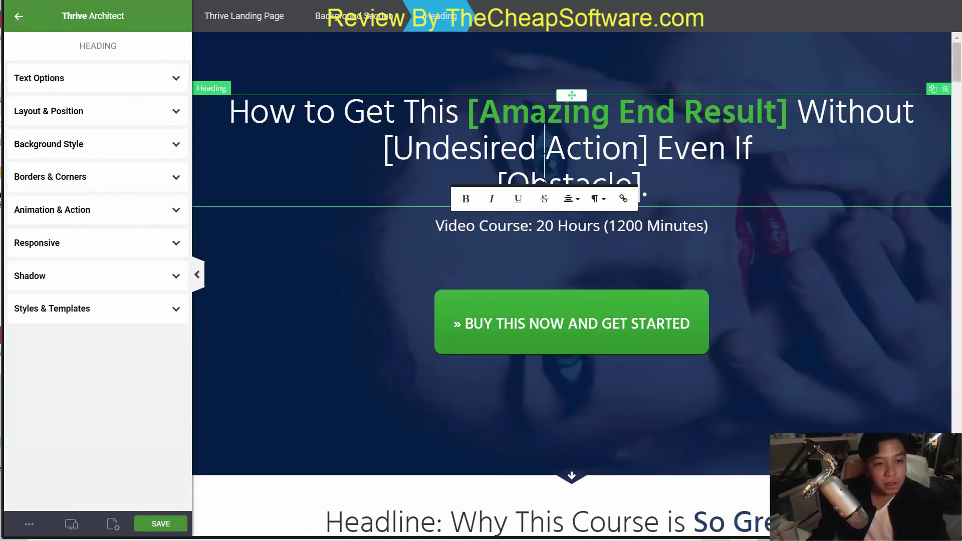
{"action": "triple_click", "coordinate": [691, 202]}
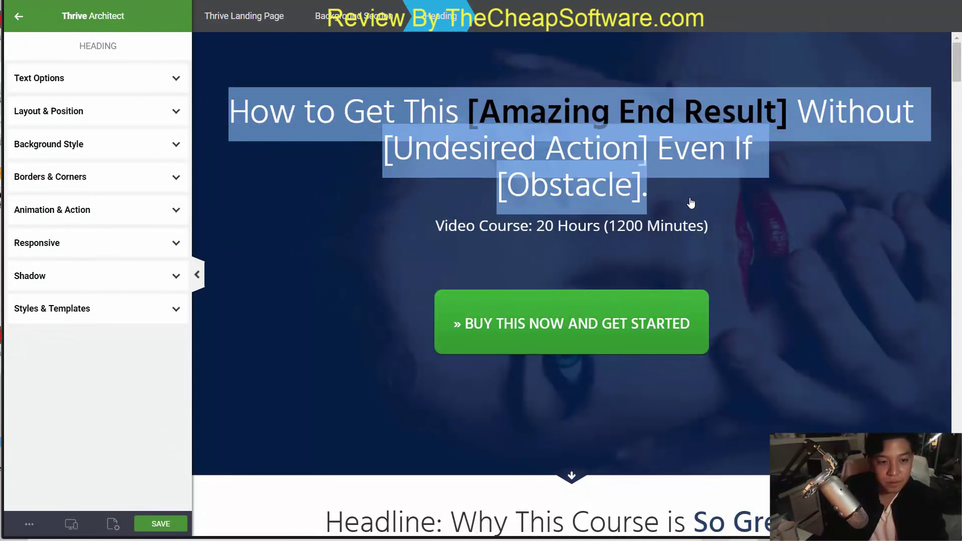
{"action": "type", "text": "This is a hea"}
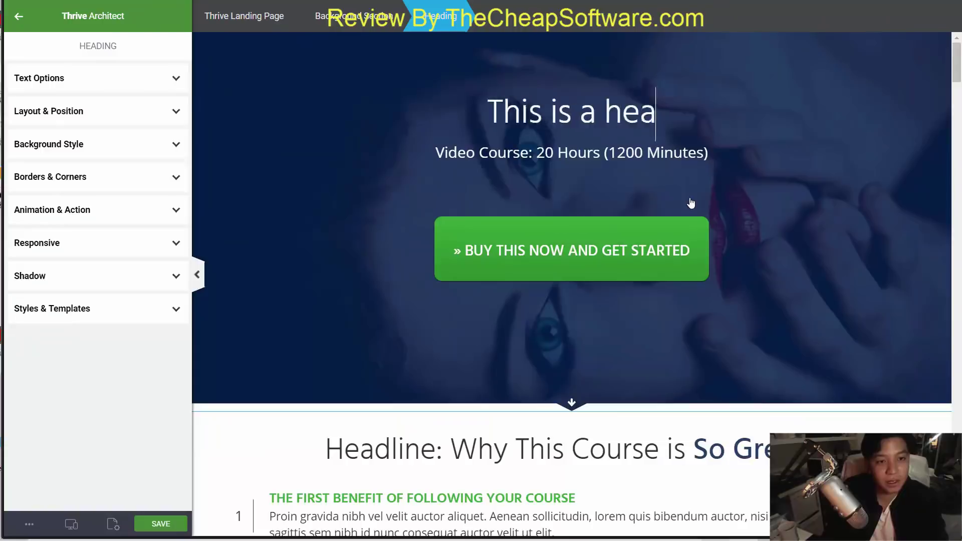
{"action": "type", "text": "ding"}
{"action": "key", "text": "ctrl+a"}
{"action": "type", "text": "Sales "}
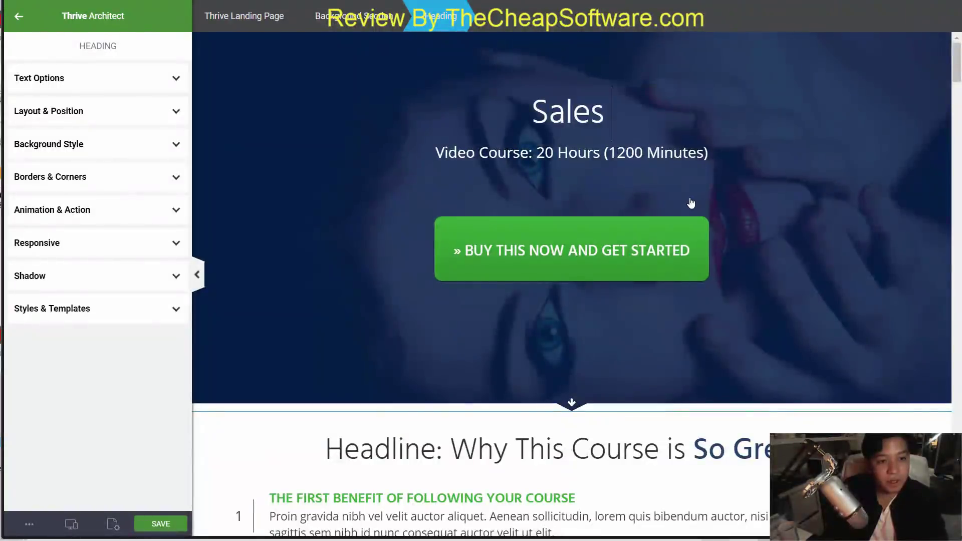
{"action": "type", "text": "Page!"}
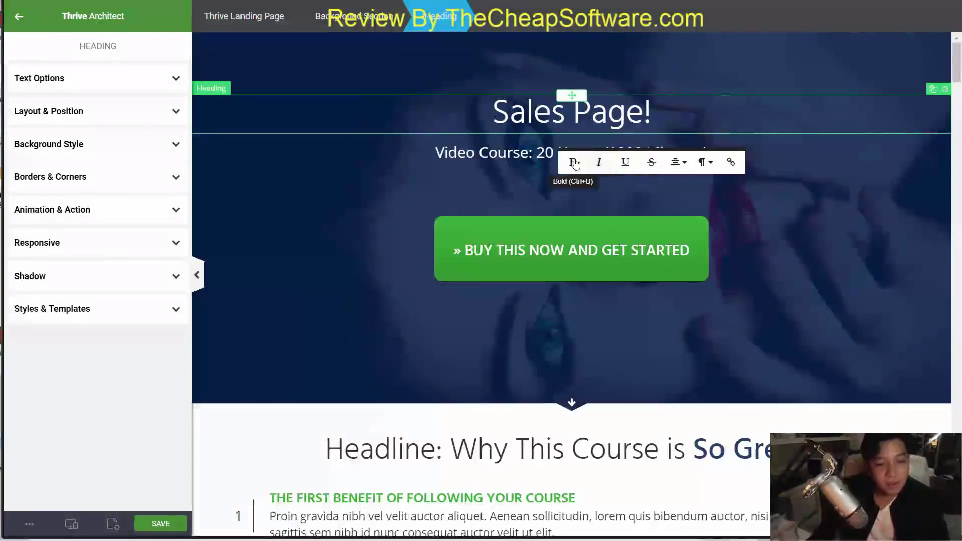
{"action": "left_click", "coordinate": [676, 163]}
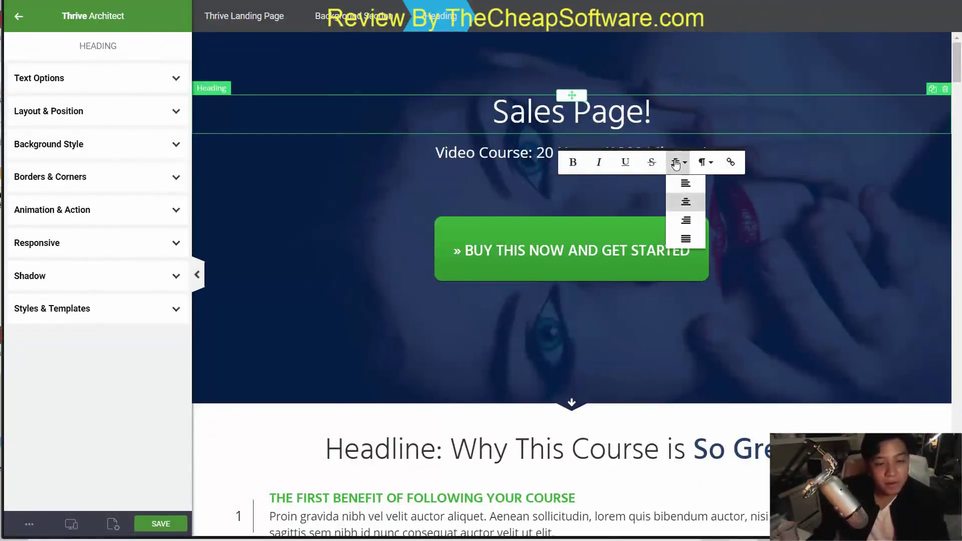
{"action": "left_click", "coordinate": [676, 164]}
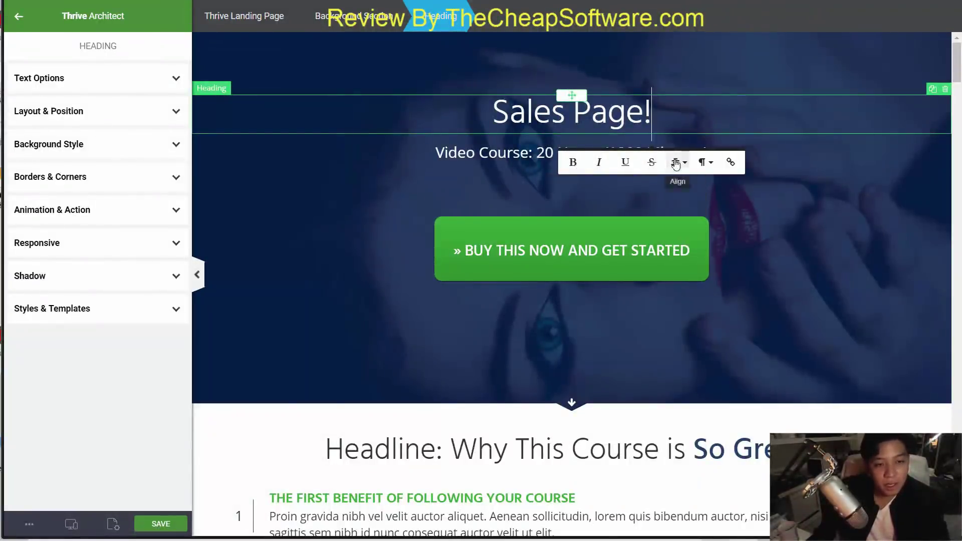
{"action": "left_click", "coordinate": [490, 240]}
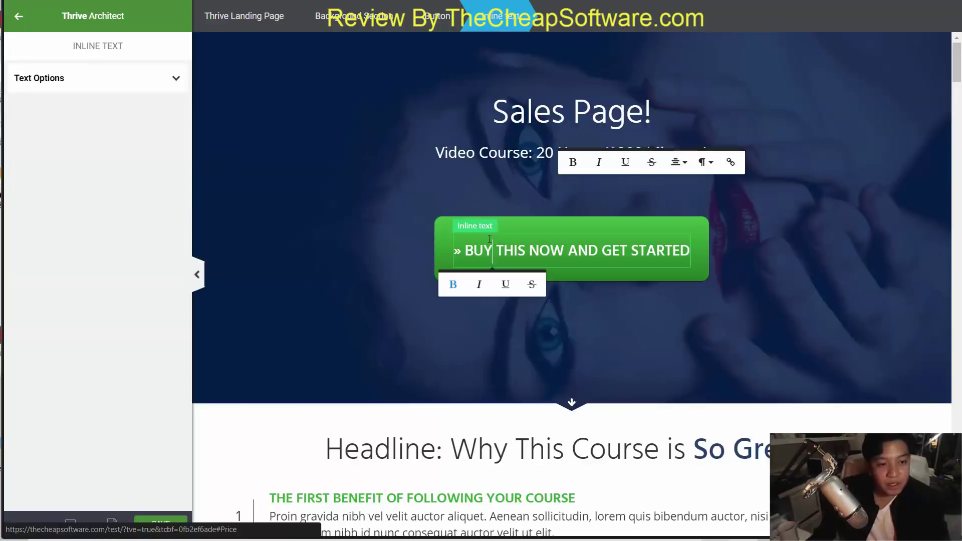
{"action": "left_click", "coordinate": [179, 86]}
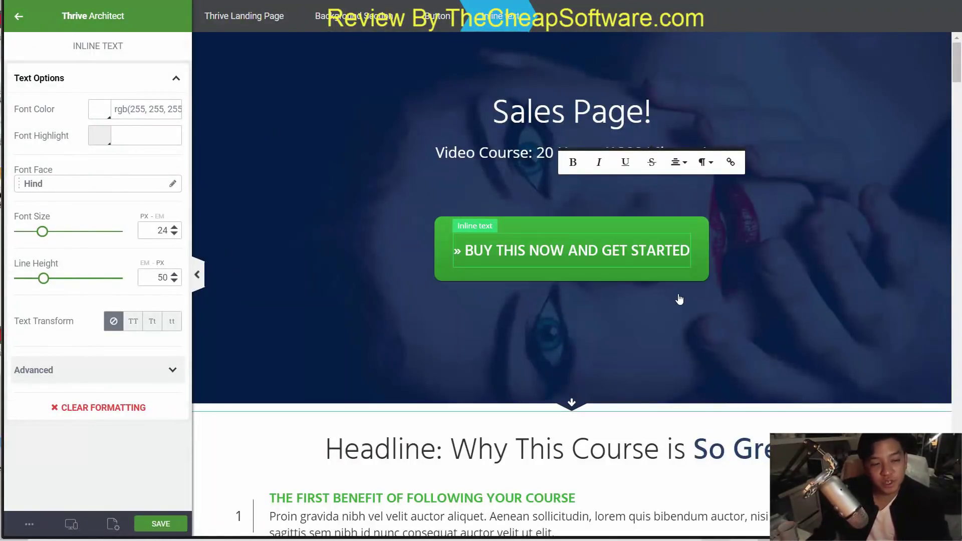
{"action": "scroll", "coordinate": [680, 297], "scroll_direction": "down", "scroll_amount": 4}
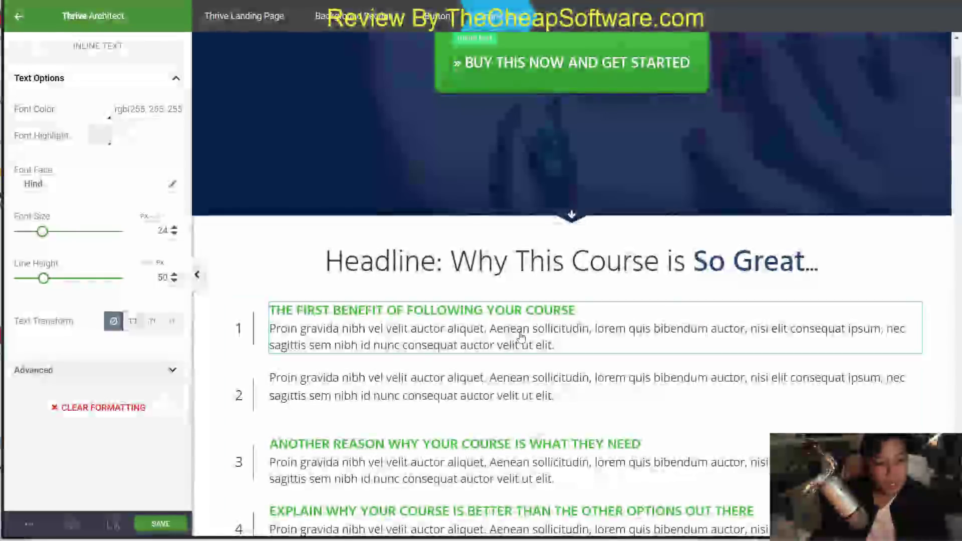
{"action": "left_click", "coordinate": [531, 345]}
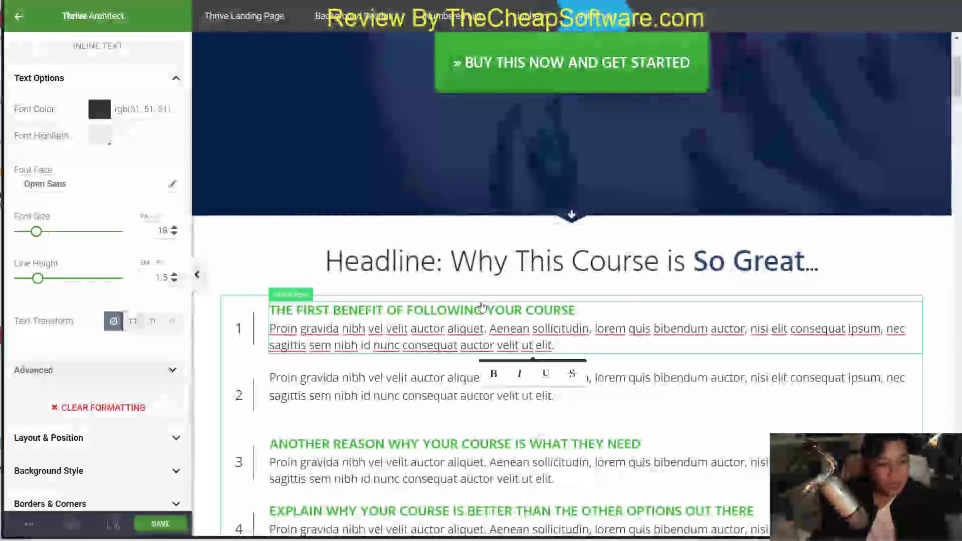
{"action": "left_click", "coordinate": [289, 296]}
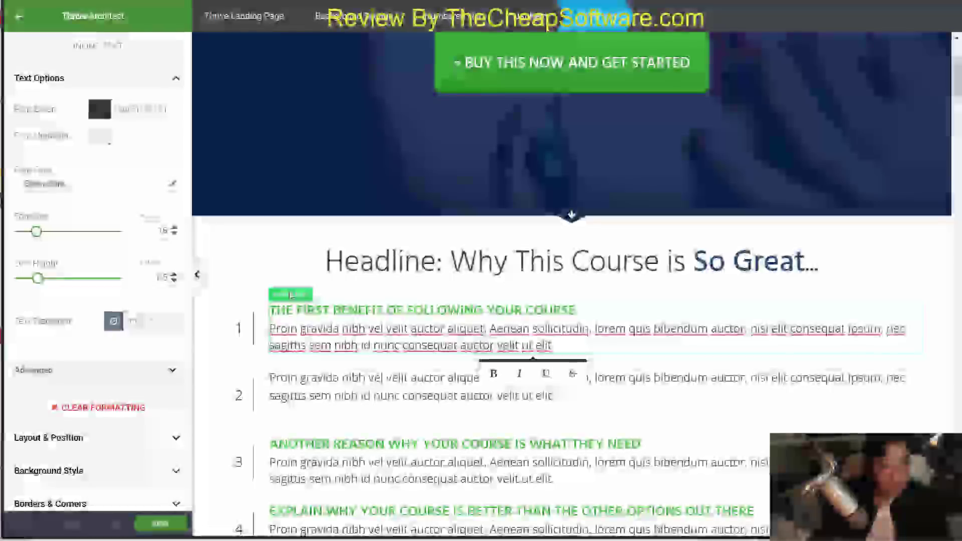
Select the number 1 box and add a new shadow from its Shadow panel.
{"action": "left_click", "coordinate": [353, 337]}
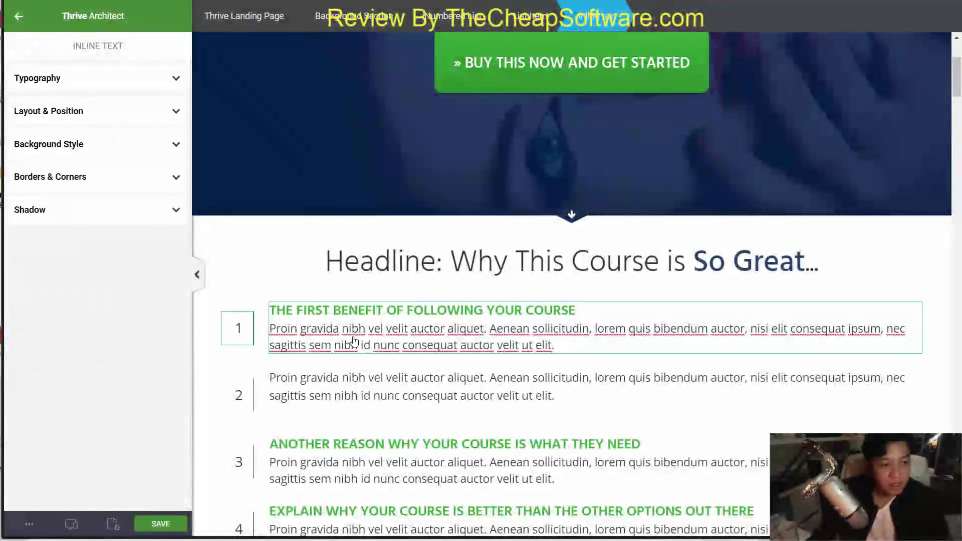
{"action": "left_click", "coordinate": [237, 330]}
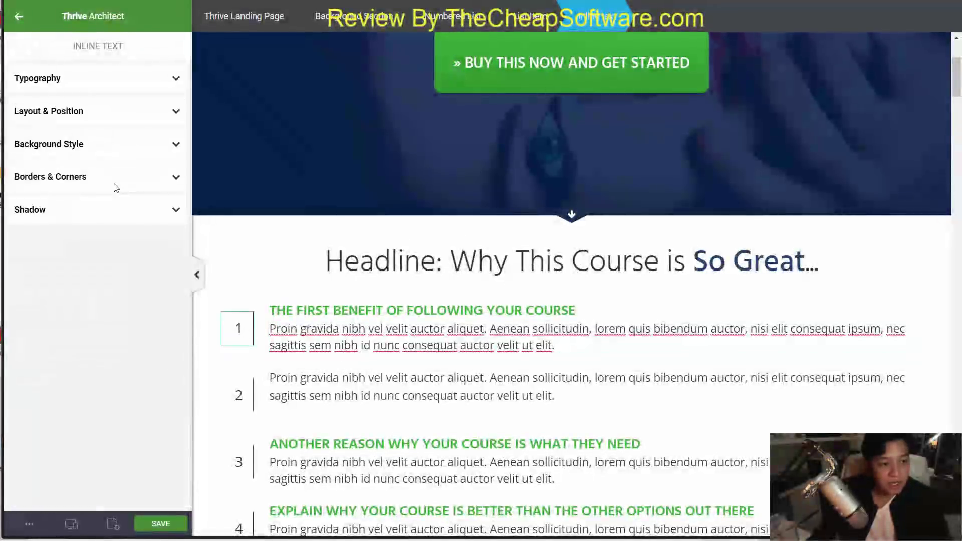
{"action": "left_click", "coordinate": [110, 144]}
{"action": "left_click", "coordinate": [101, 113]}
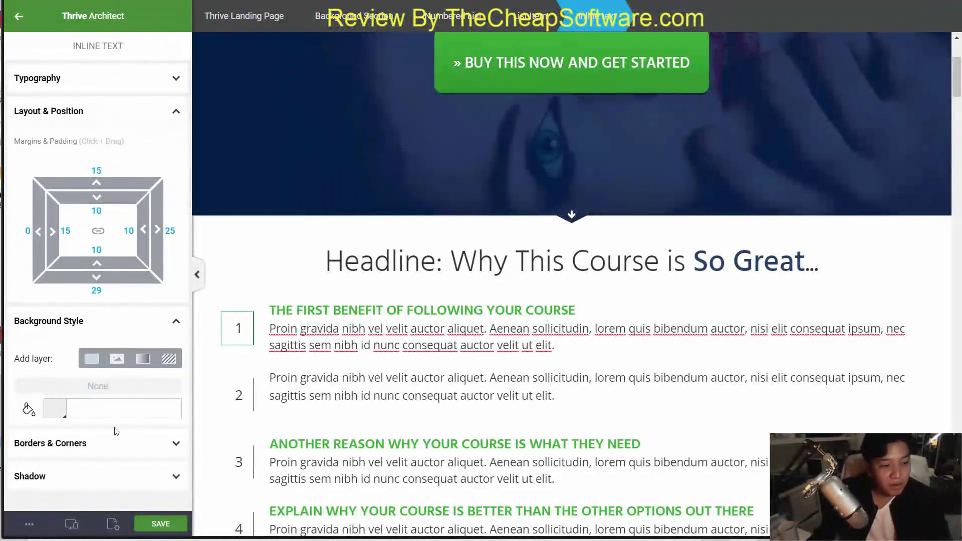
{"action": "left_click", "coordinate": [109, 443]}
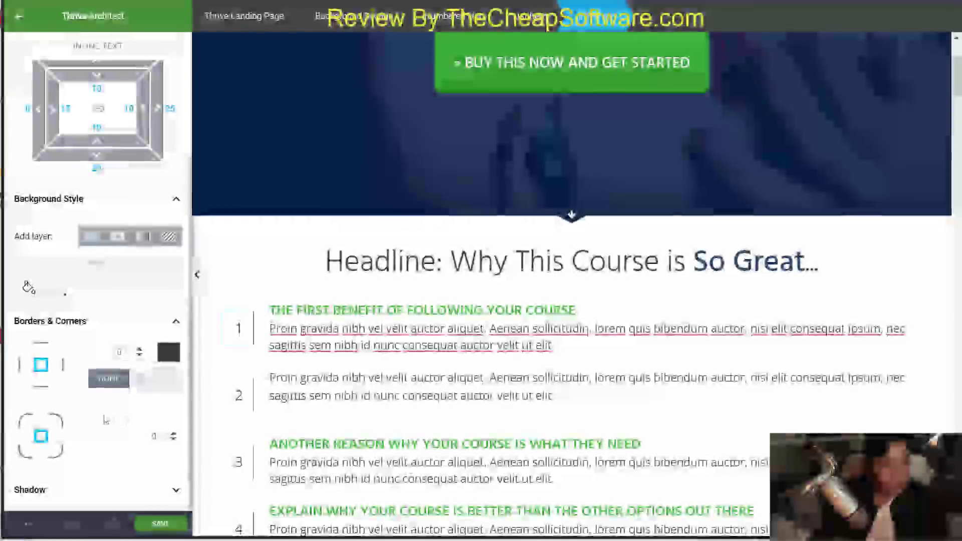
{"action": "left_click", "coordinate": [105, 323]}
{"action": "left_click", "coordinate": [119, 473]}
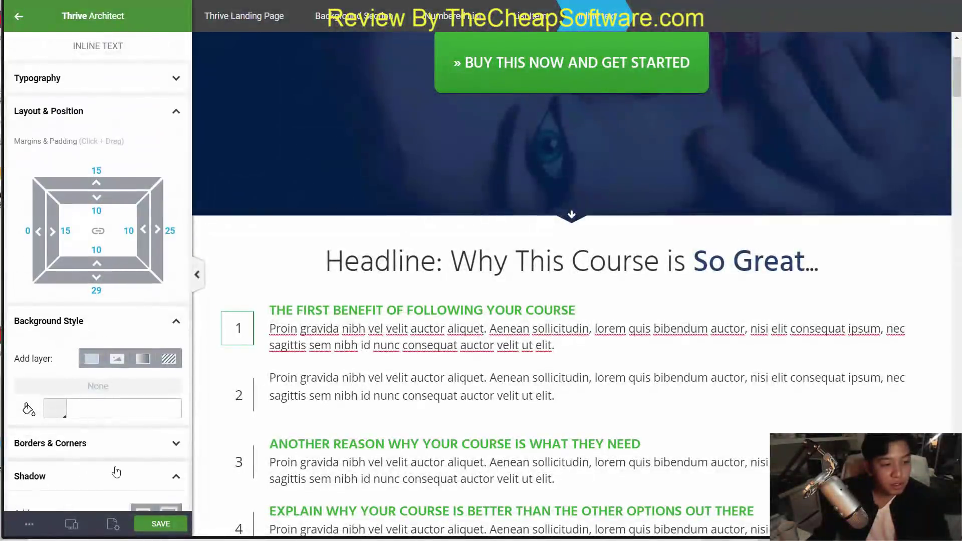
{"action": "left_click", "coordinate": [167, 471]}
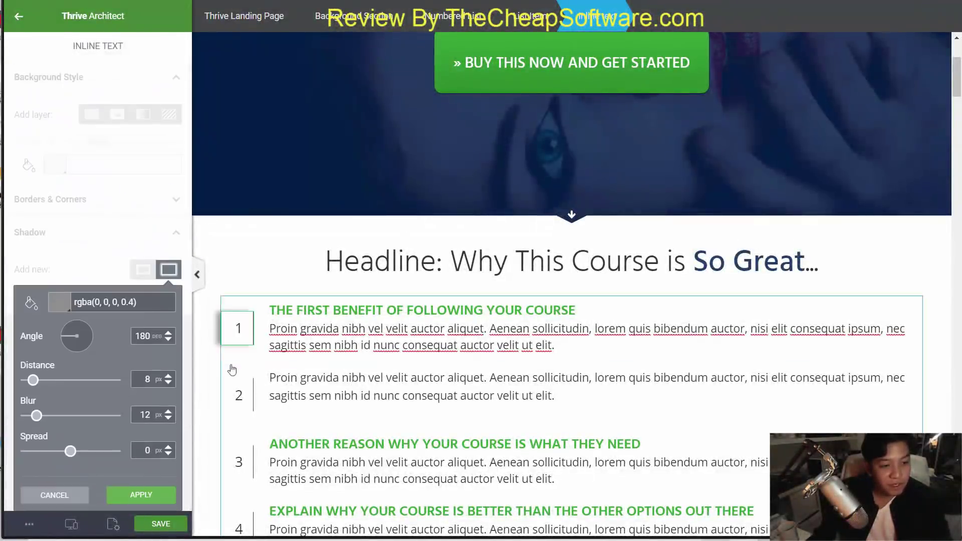
{"action": "left_click", "coordinate": [218, 341]}
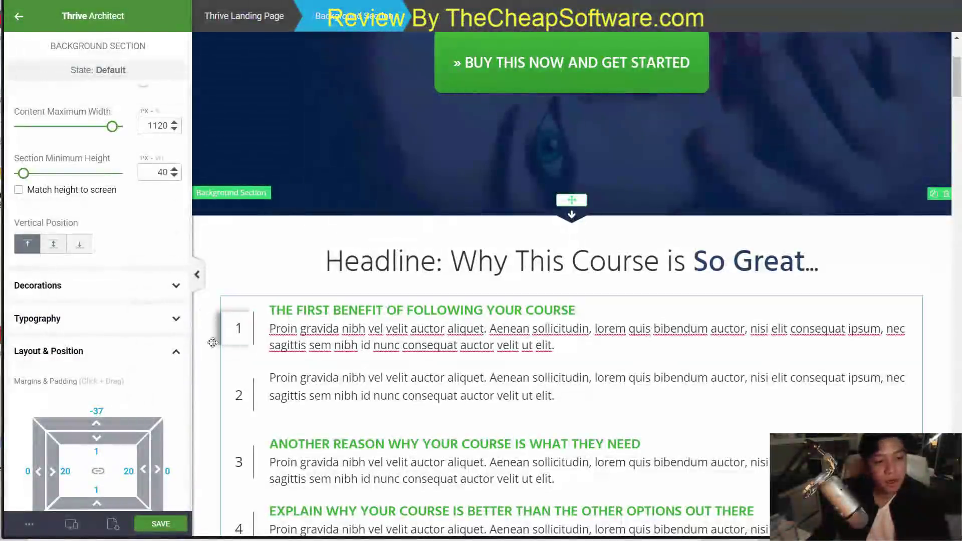
Select the course cards container, then go back to the Elements list.
{"action": "scroll", "coordinate": [681, 371], "scroll_direction": "down", "scroll_amount": 7}
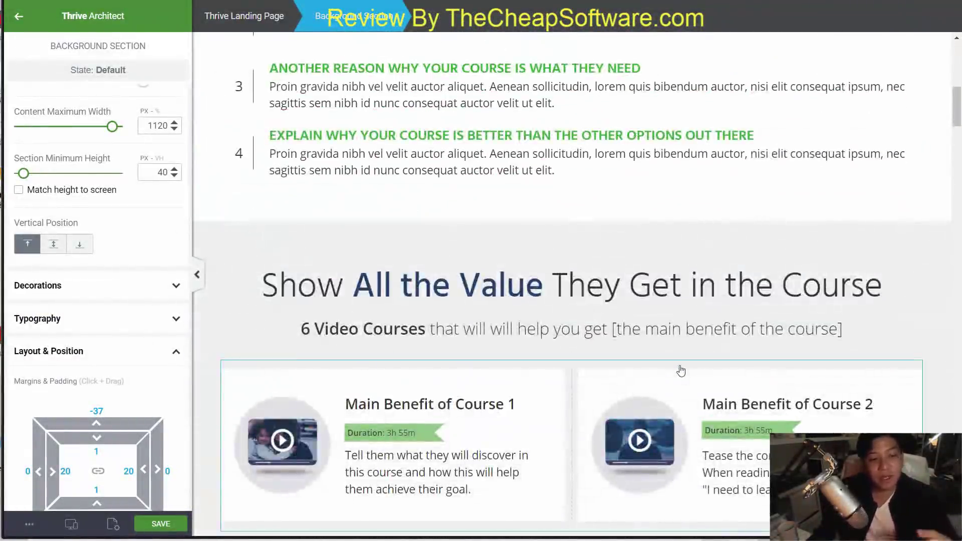
{"action": "left_click", "coordinate": [681, 371]}
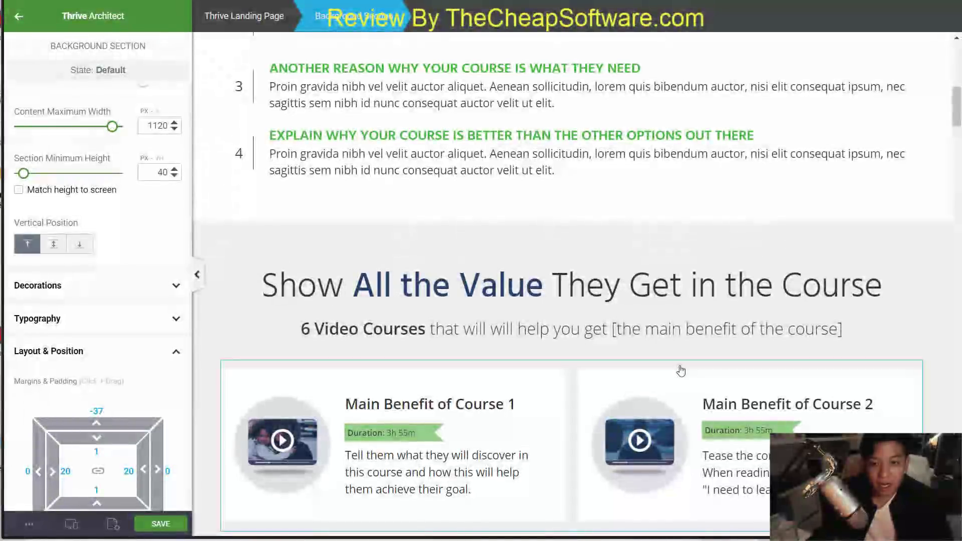
{"action": "left_click", "coordinate": [19, 16]}
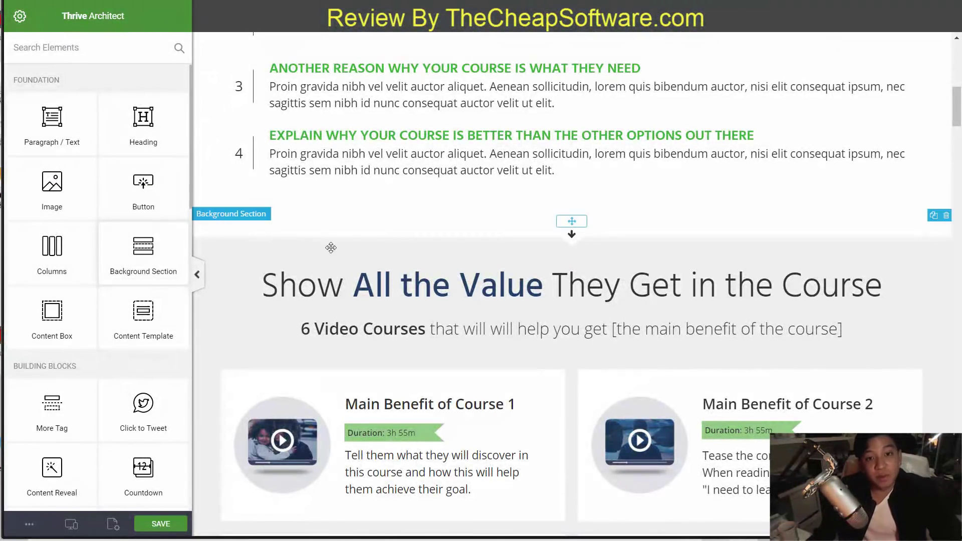
{"action": "scroll", "coordinate": [307, 280], "scroll_direction": "up", "scroll_amount": 3}
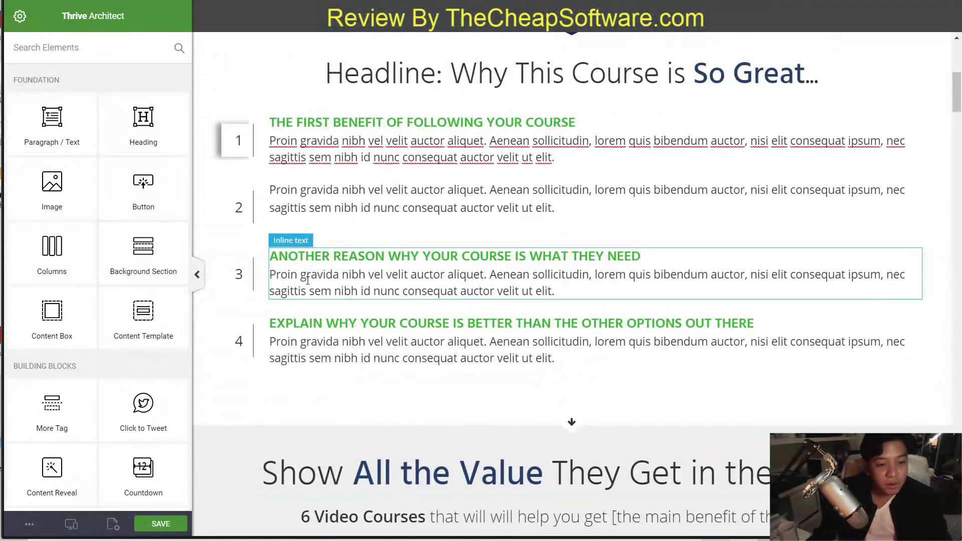
{"action": "scroll", "coordinate": [307, 280], "scroll_direction": "up", "scroll_amount": 3}
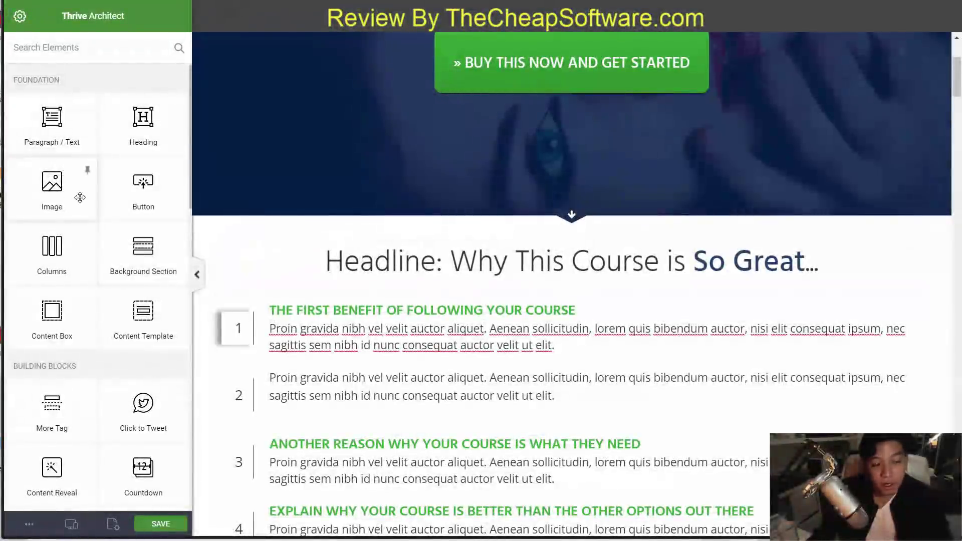
{"action": "scroll", "coordinate": [384, 260], "scroll_direction": "up", "scroll_amount": 3}
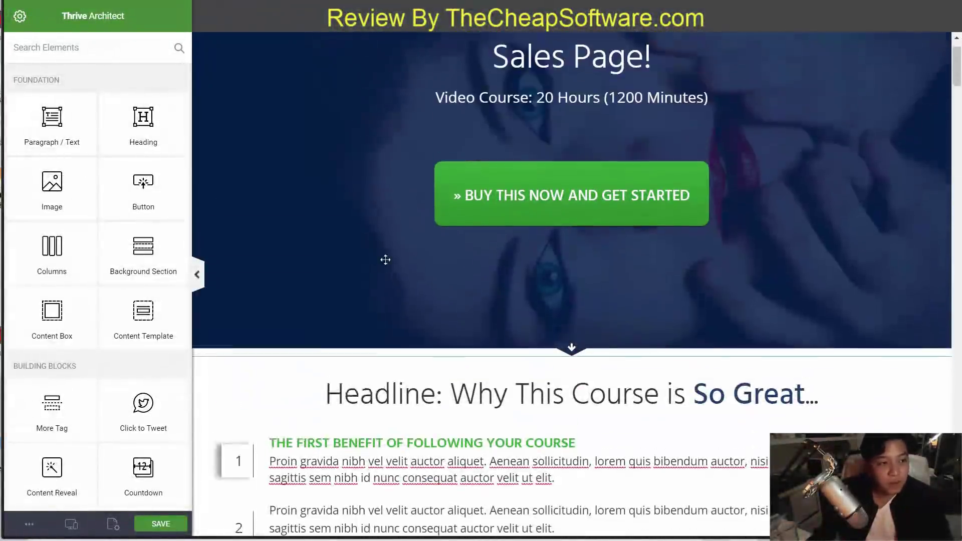
{"action": "scroll", "coordinate": [367, 337], "scroll_direction": "down", "scroll_amount": 3}
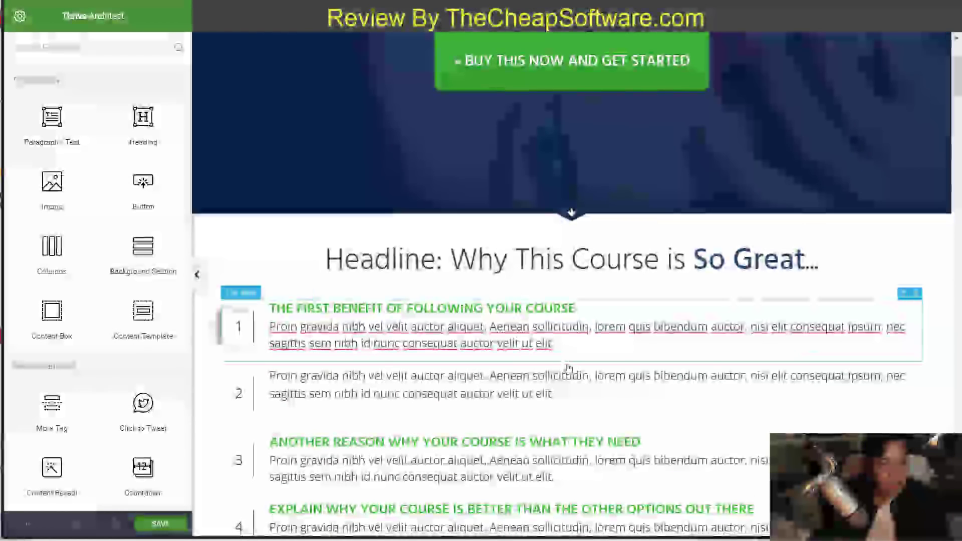
{"action": "scroll", "coordinate": [567, 368], "scroll_direction": "down", "scroll_amount": 15}
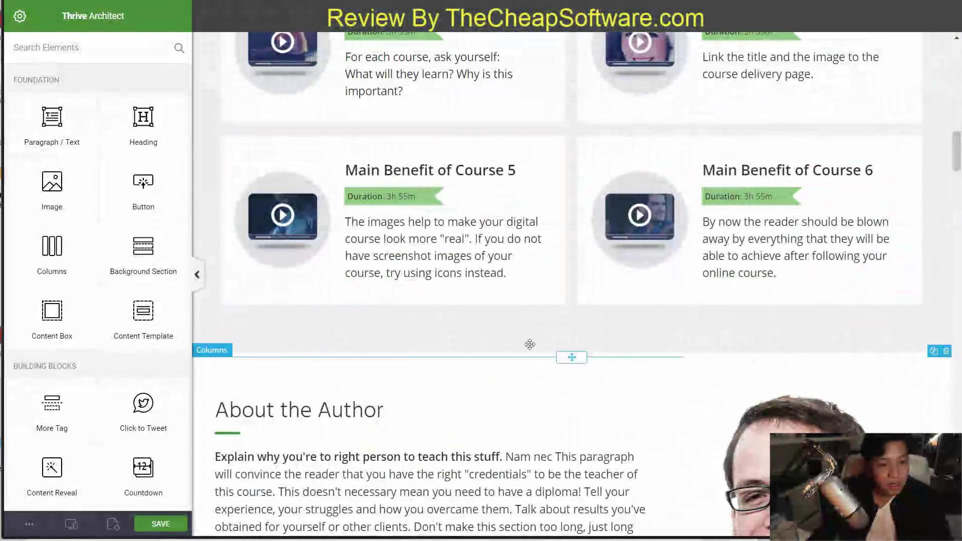
Drop a Heading element above About the Author and enter 'About Us Section' in it.
{"action": "left_click_drag", "start_coordinate": [144, 123], "coordinate": [486, 359]}
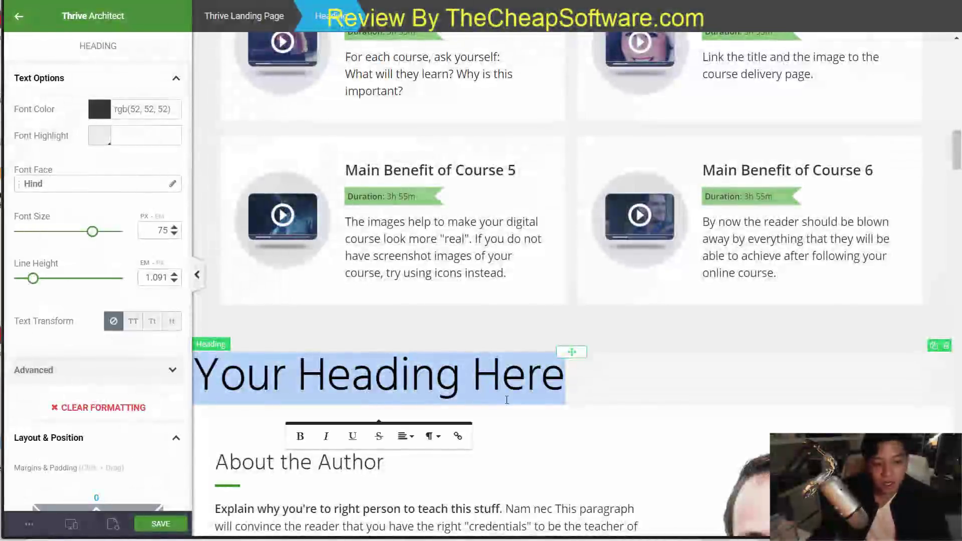
{"action": "type", "text": "Aboust"}
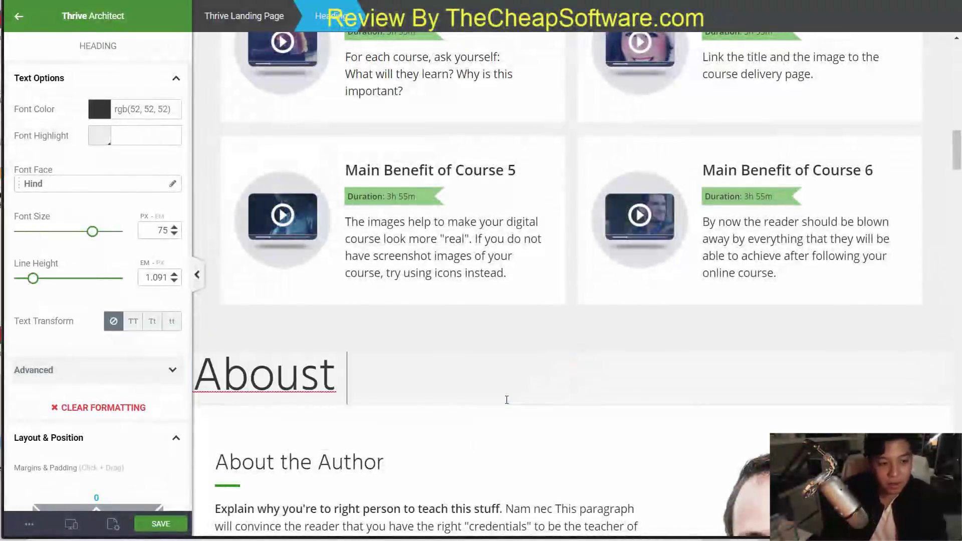
{"action": "key", "text": "BackSpace"}
{"action": "key", "text": "BackSpace"}
{"action": "key", "text": "BackSpace"}
{"action": "type", "text": "t Us Section"}
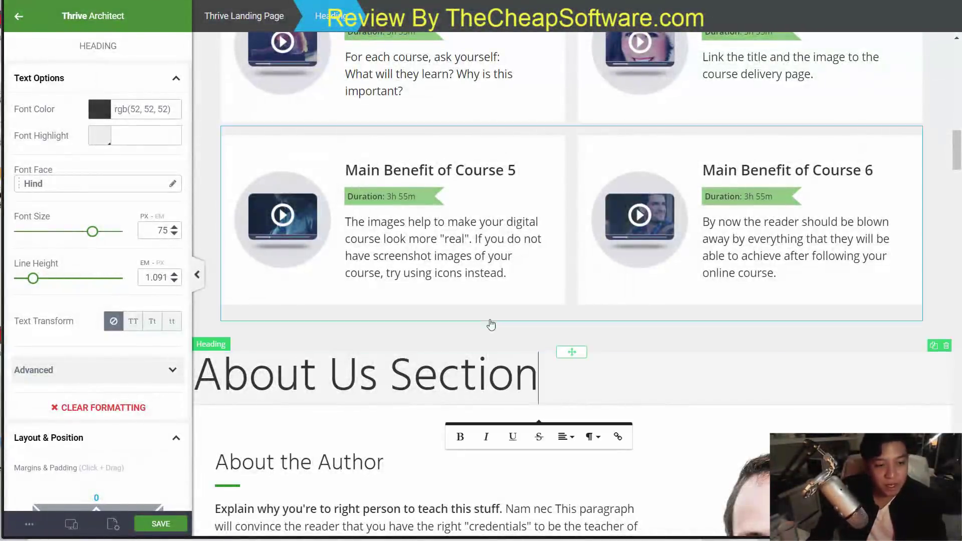
{"action": "left_click", "coordinate": [491, 317]}
{"action": "left_click", "coordinate": [413, 356]}
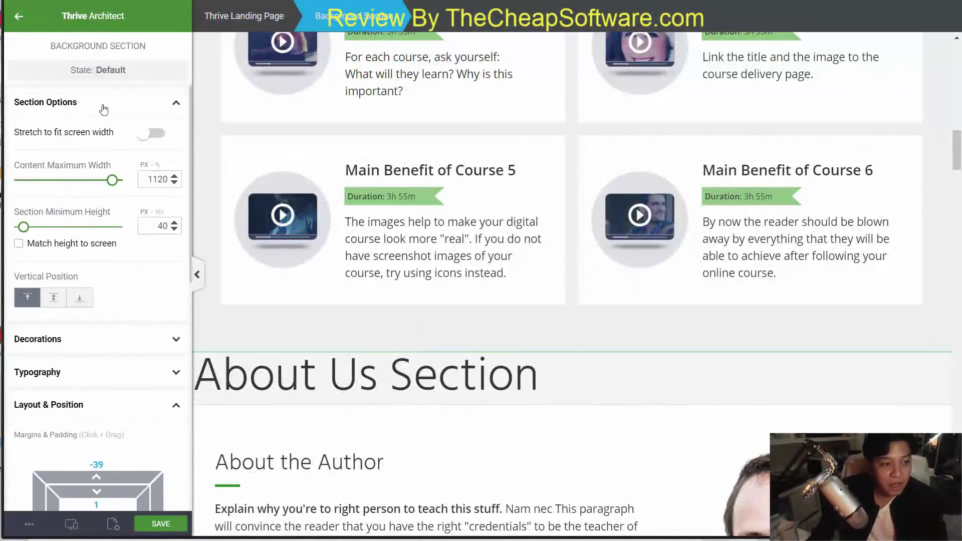